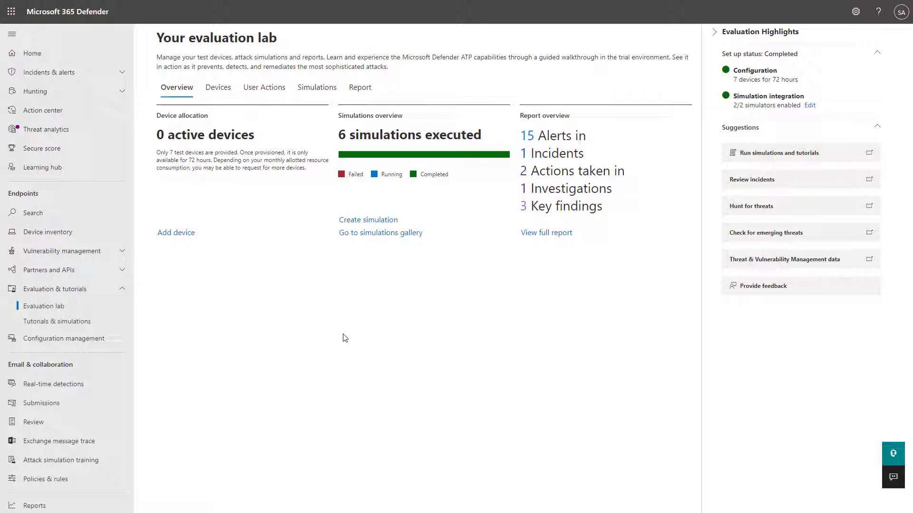
Add a Windows 10 test device, testmachine11, to the evaluation lab
left_click(186, 230)
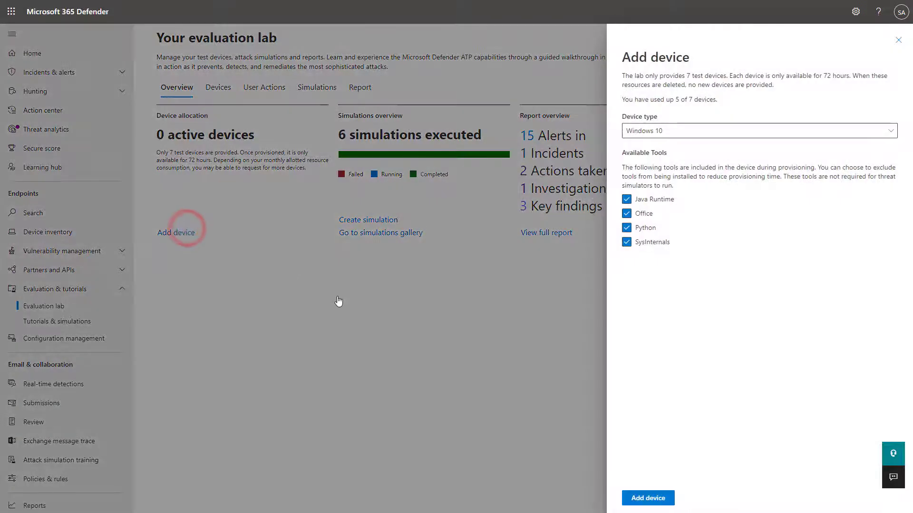
left_click(650, 133)
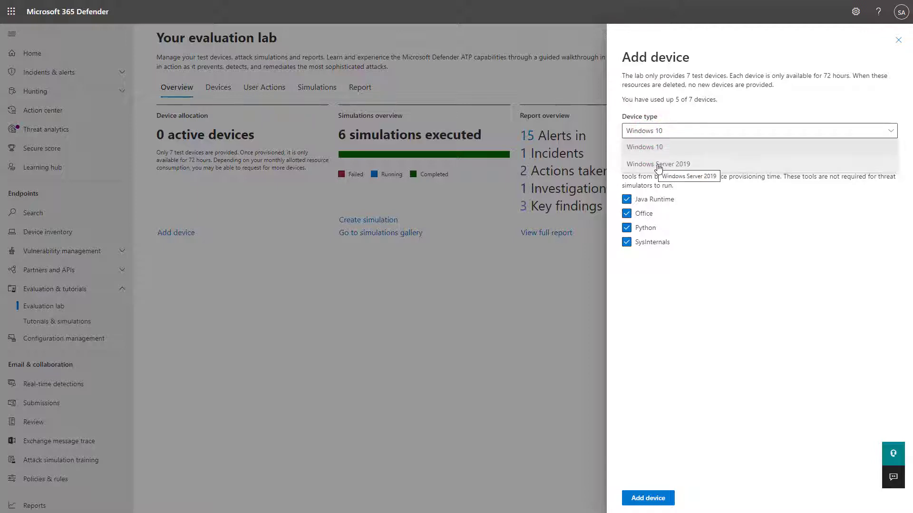
left_click(661, 131)
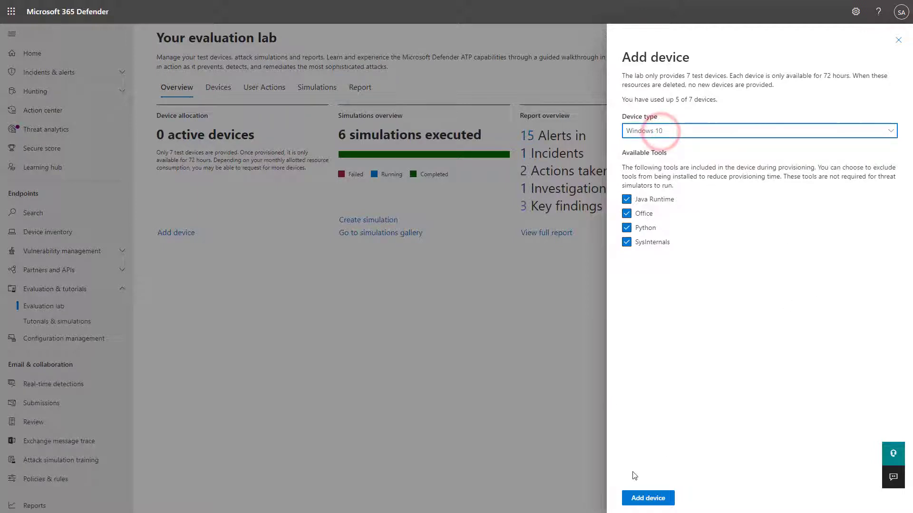
left_click(658, 497)
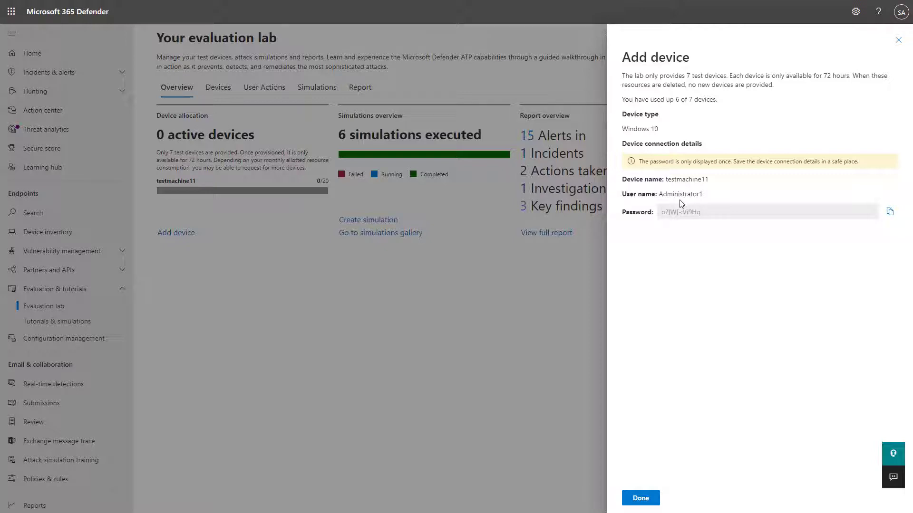
Confirm testmachine11 appears in the lab's device list, then go to Simulations & tutorials
left_click(639, 498)
left_click(217, 95)
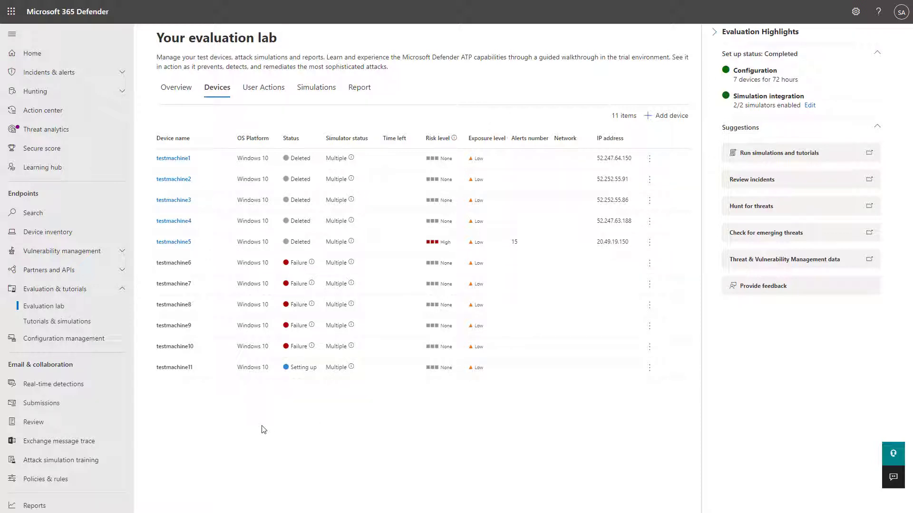
left_click(61, 325)
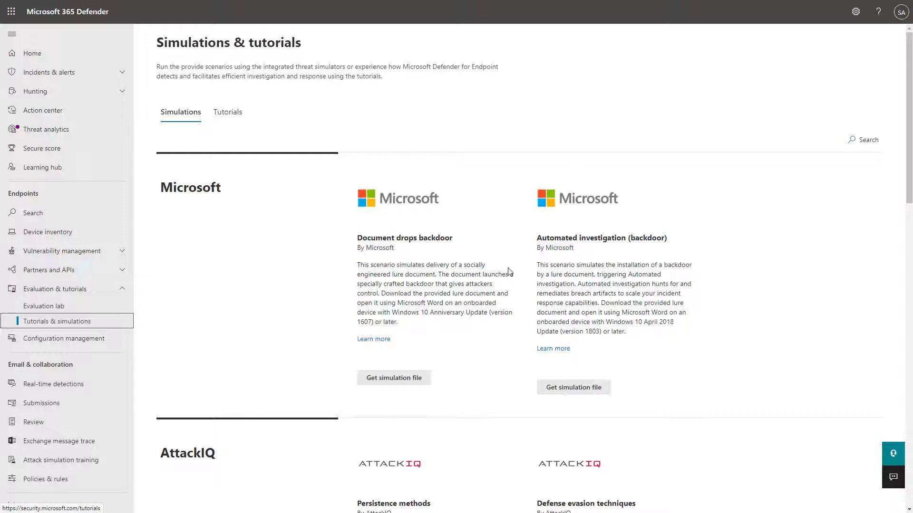
Preview the SafeBreach Solorigate simulation's device selection, then cancel it without running
scroll(509, 271, "down", 6)
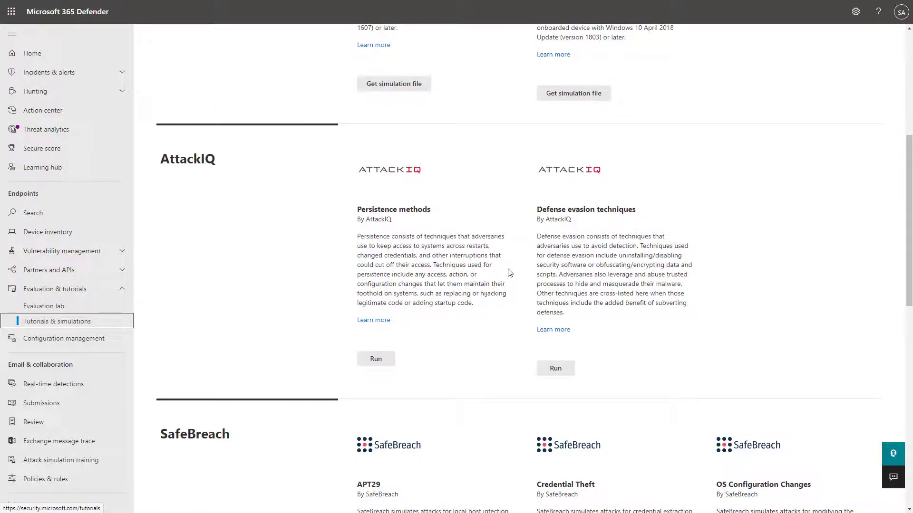
scroll(510, 272, "down", 6)
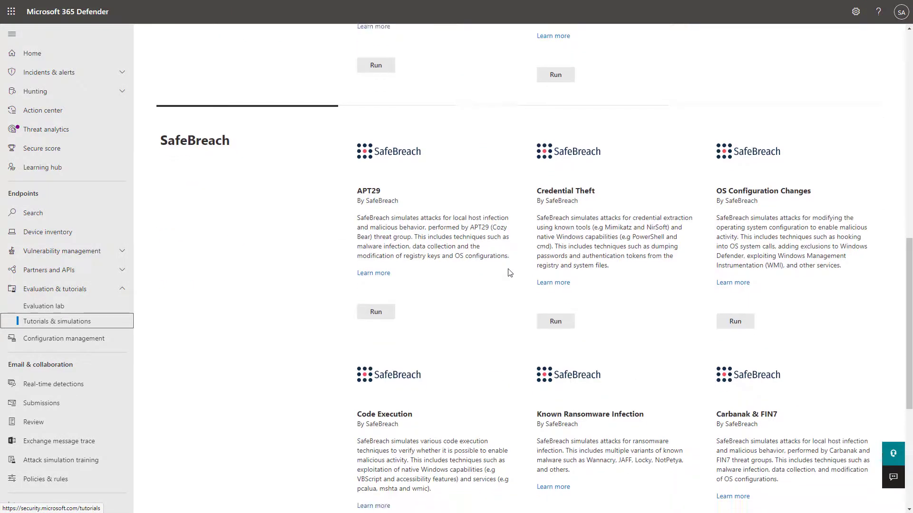
scroll(509, 273, "down", 3)
scroll(541, 252, "down", 3)
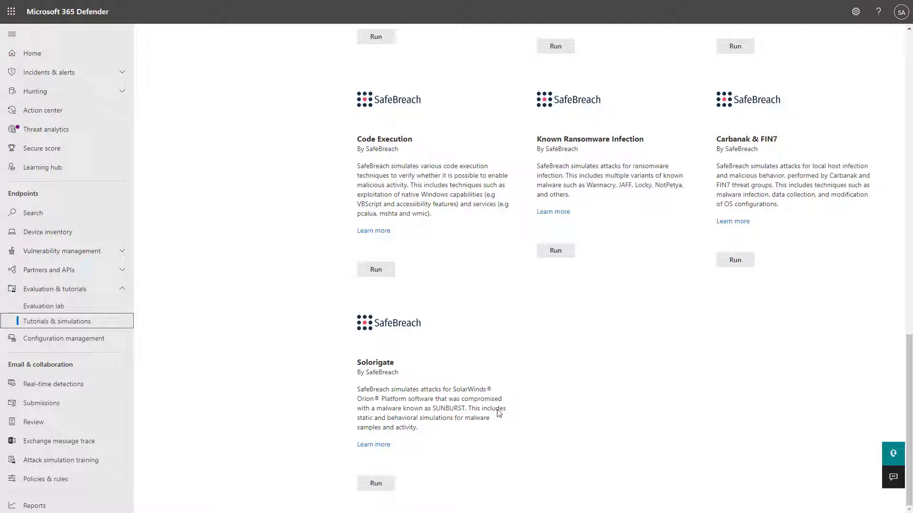
left_click(380, 484)
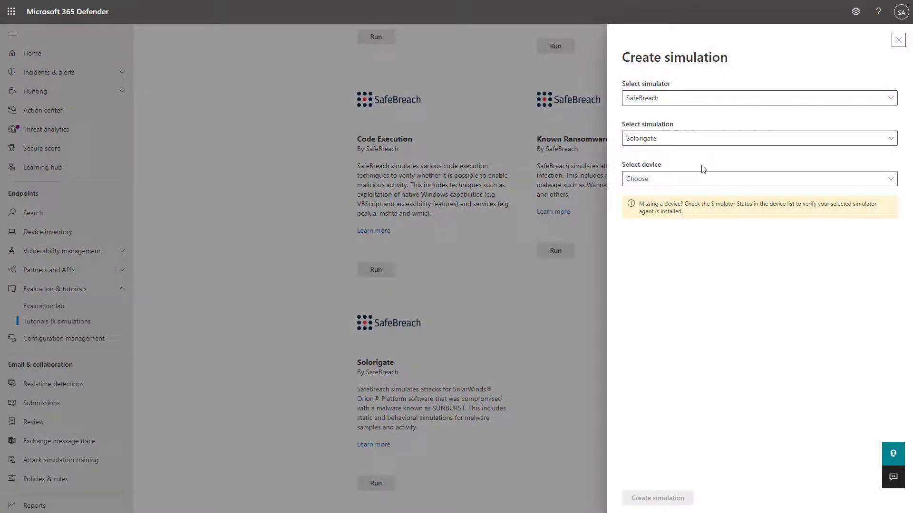
left_click(706, 177)
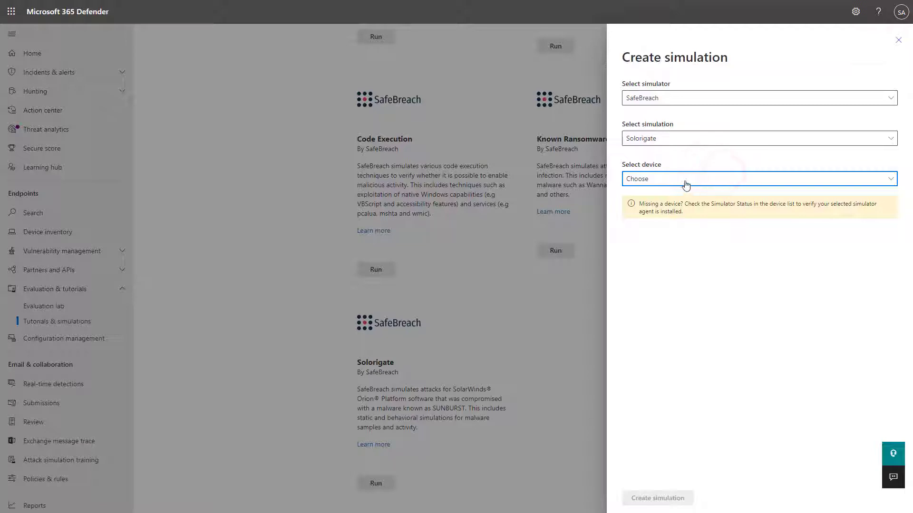
left_click(898, 40)
scroll(522, 122, "up", 8)
scroll(523, 122, "up", 8)
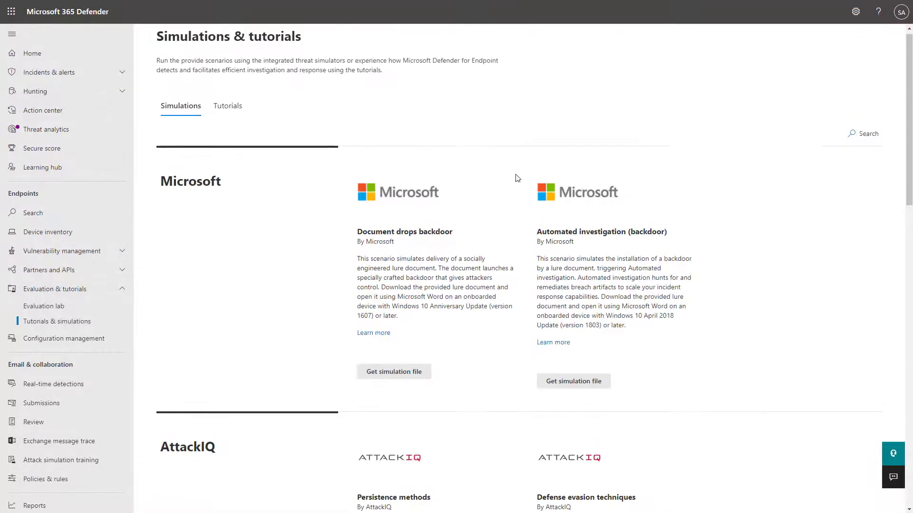
Browse the Tutorials cards, then return to the Evaluation lab overview
left_click(246, 124)
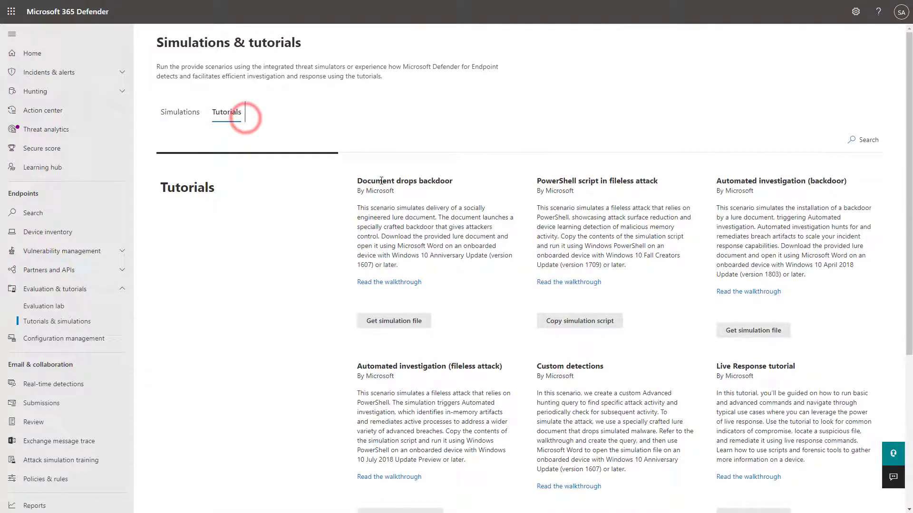
scroll(390, 188, "down", 8)
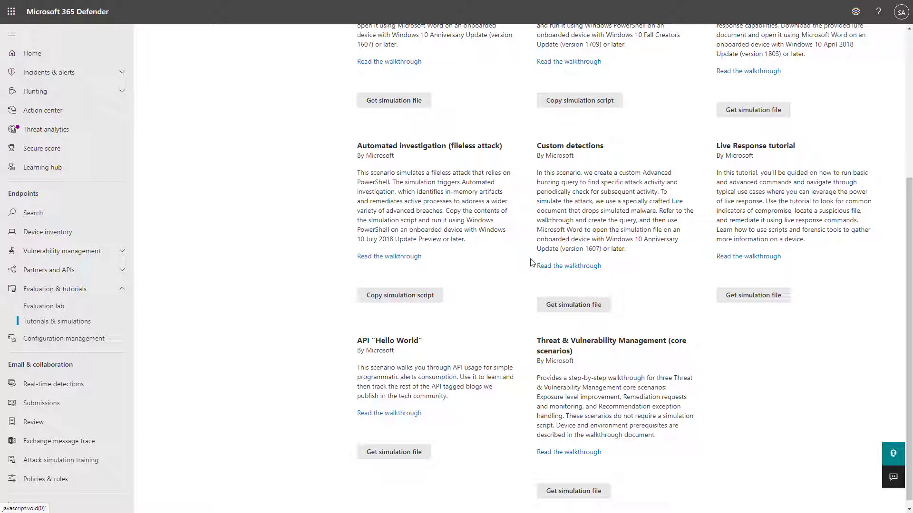
scroll(527, 264, "up", 5)
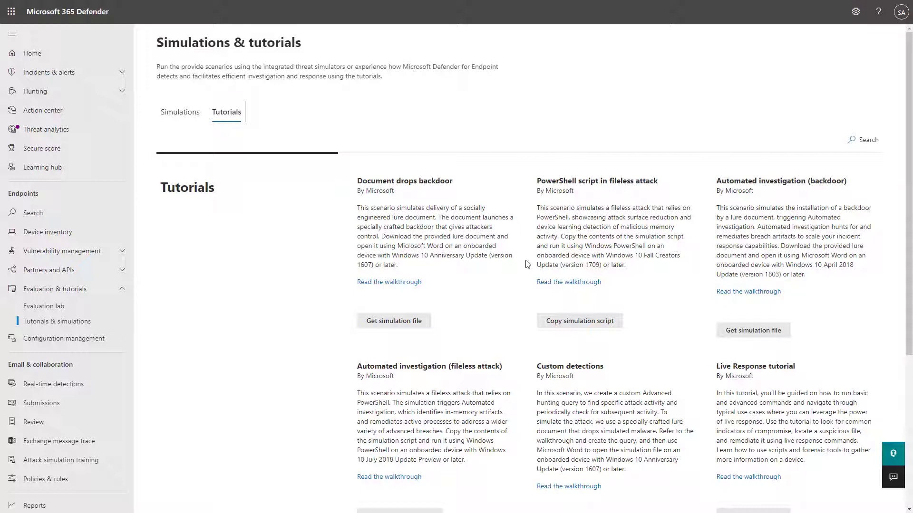
left_click(57, 305)
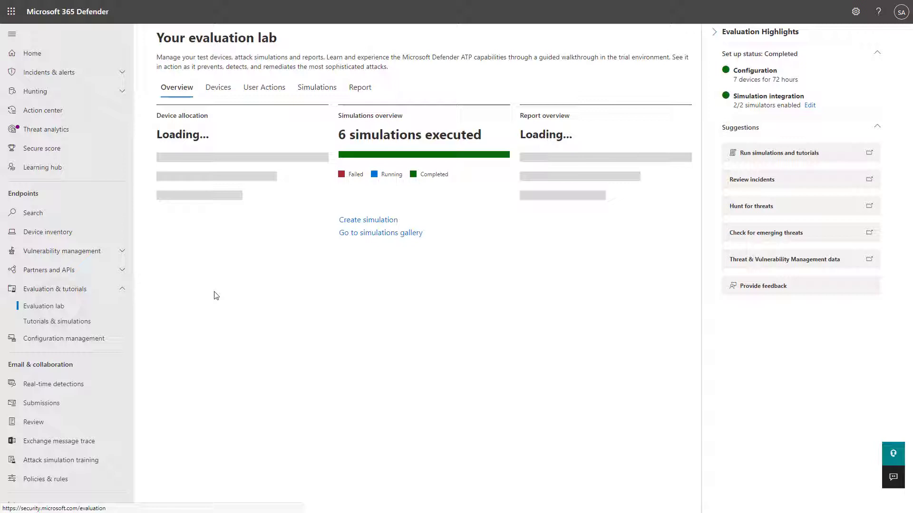
Check the lab's simulations list, then go to Device inventory to reach testmachine5
left_click(318, 92)
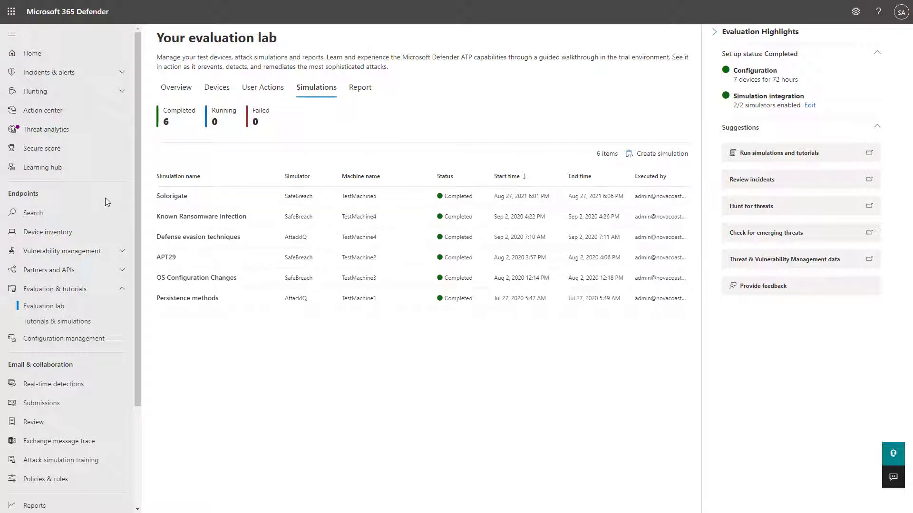
left_click(92, 233)
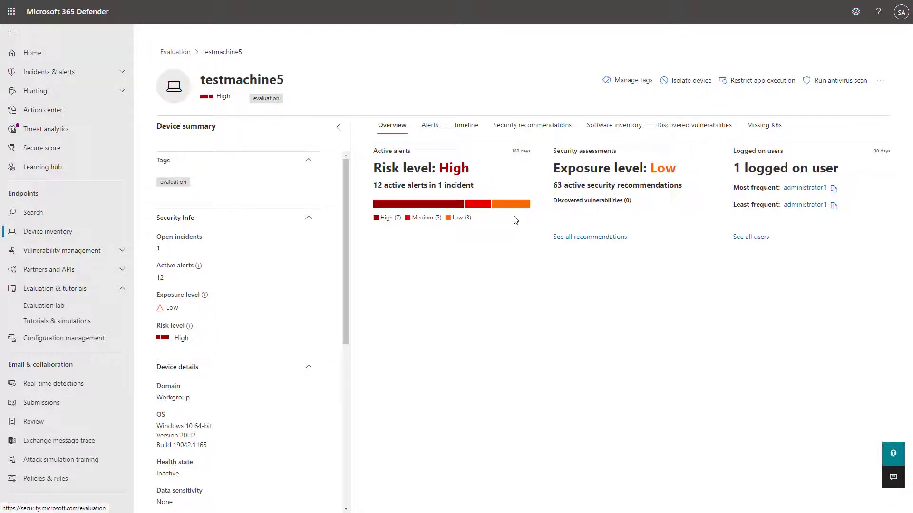
Review testmachine5's discovered vulnerabilities, missing KBs and security recommendations
left_click(698, 126)
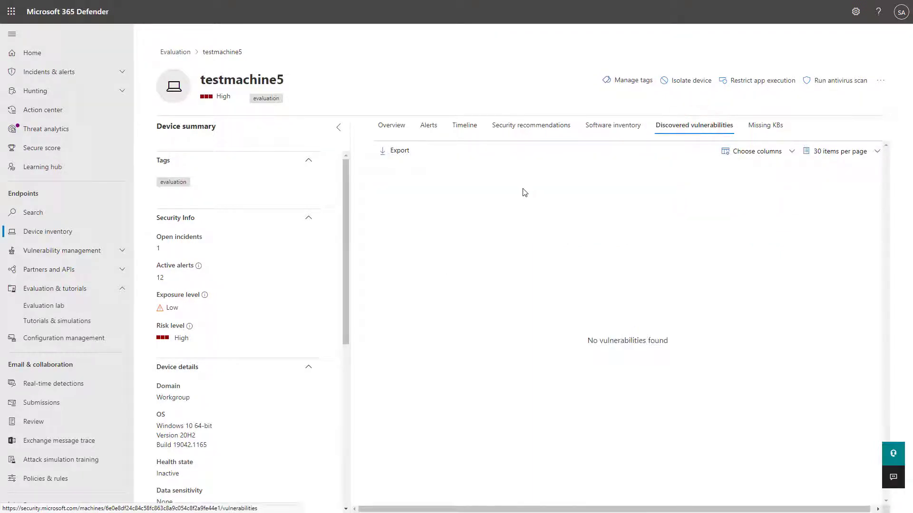
left_click(752, 127)
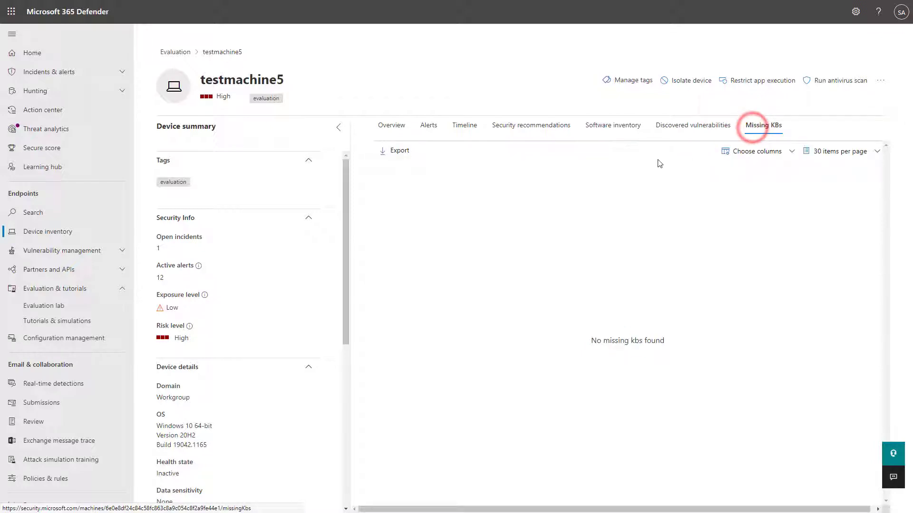
left_click(545, 131)
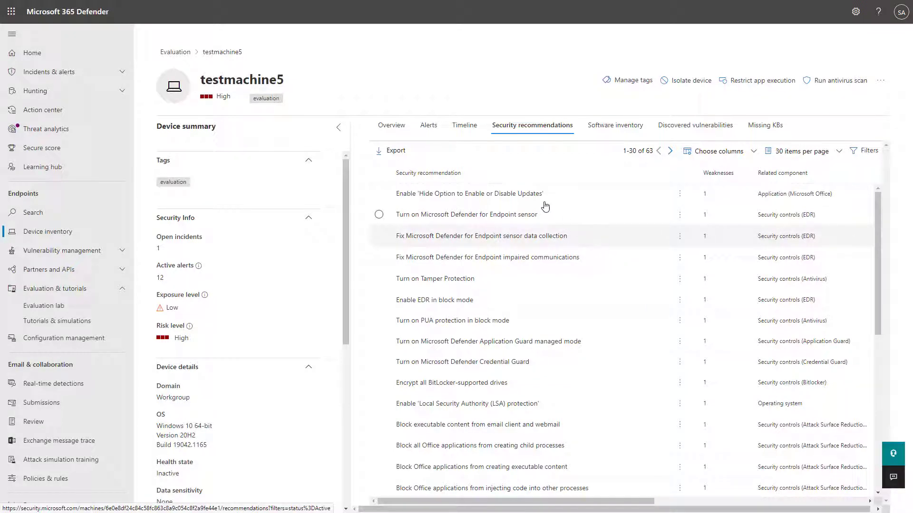
Check the alerts raised on testmachine5, then bring up the Incidents list
left_click(428, 126)
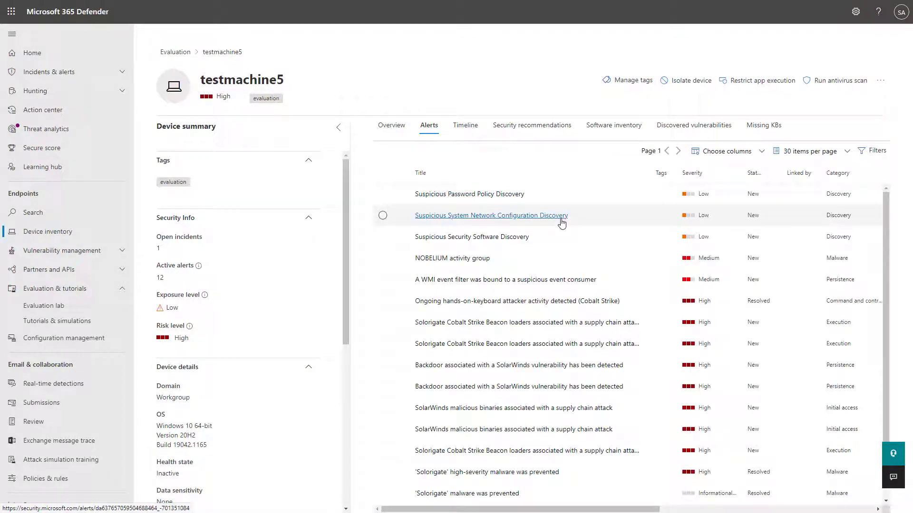
scroll(563, 223, "down", 1)
scroll(565, 225, "up", 1)
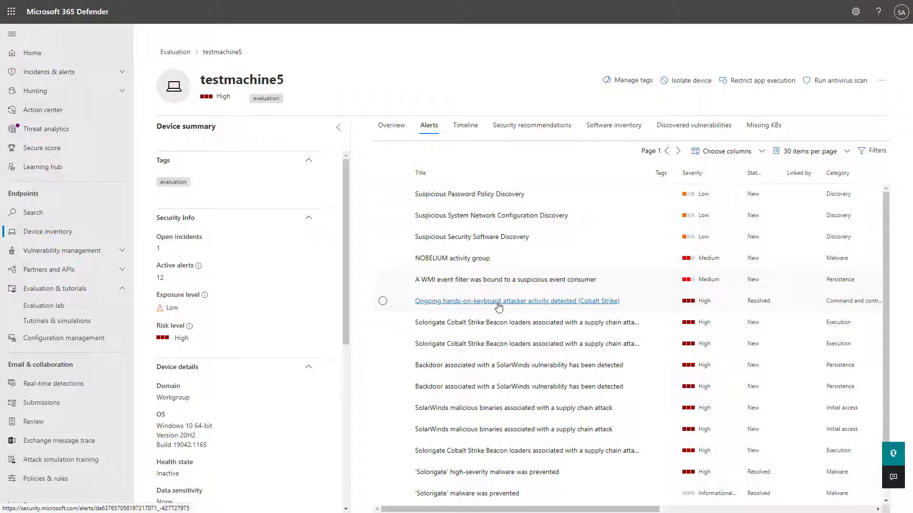
left_click(65, 74)
left_click(82, 89)
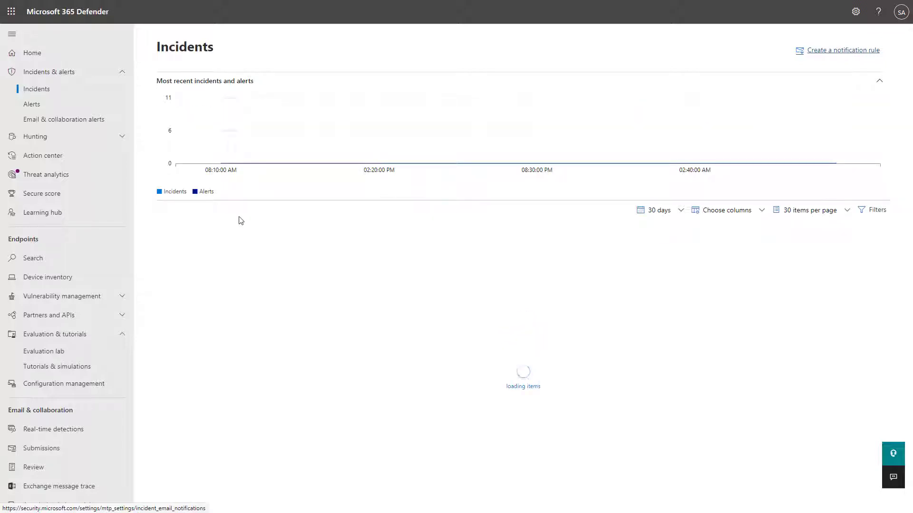
Open the multi-stage incident on testmachine5 and scroll through its Summary alert timeline
left_click(240, 257)
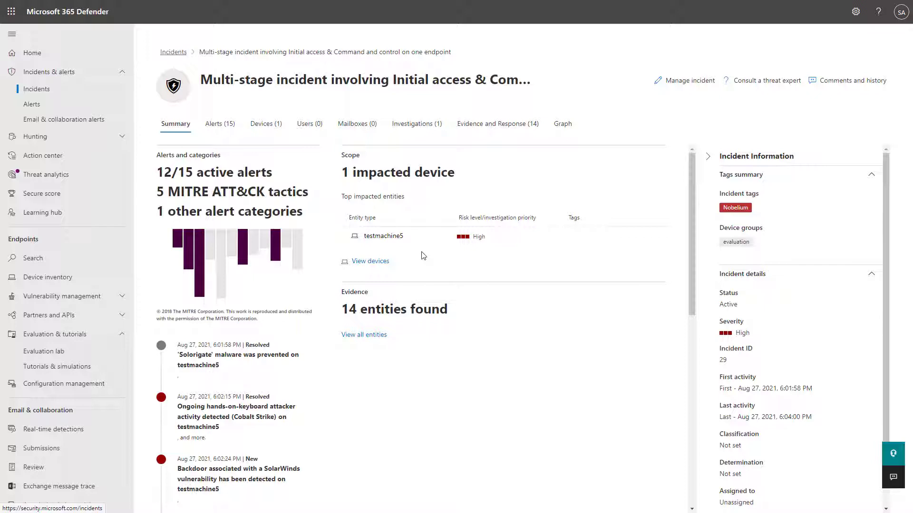
scroll(282, 276, "down", 2)
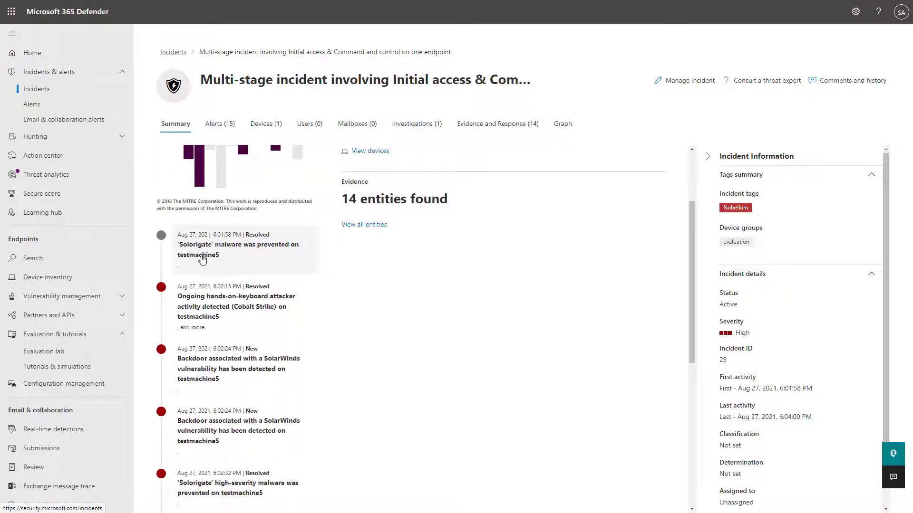
mouse_move(265, 274)
mouse_move(251, 267)
scroll(251, 267, "down", 7)
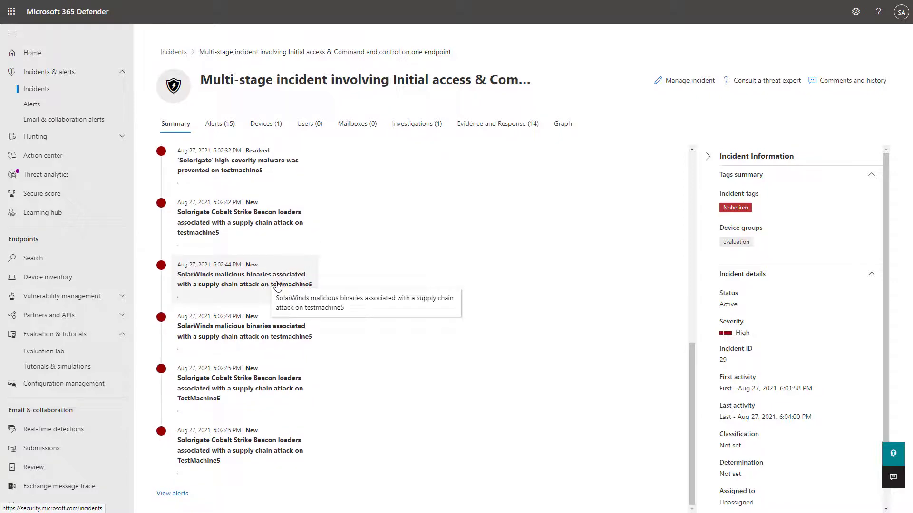
scroll(267, 288, "up", 10)
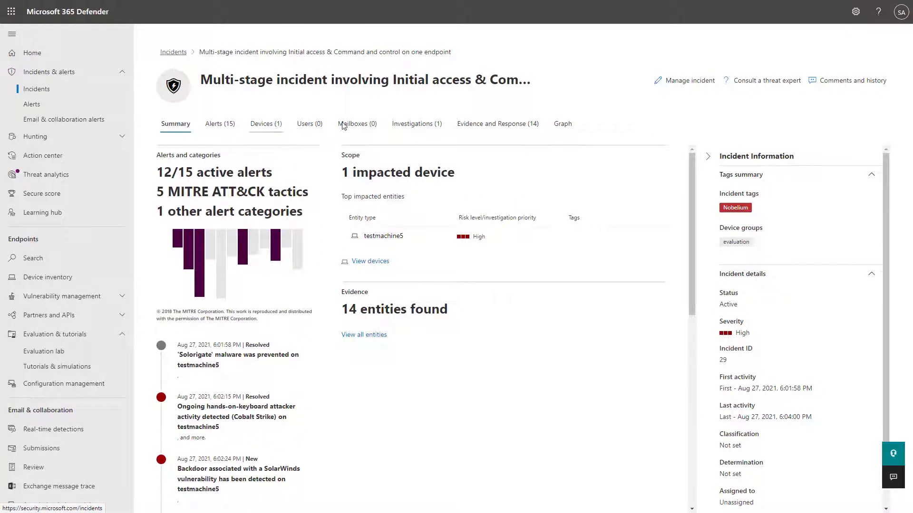
Review the incident's Investigations (1) and Evidence and Response (14) tabs, then view its Graph
left_click(431, 124)
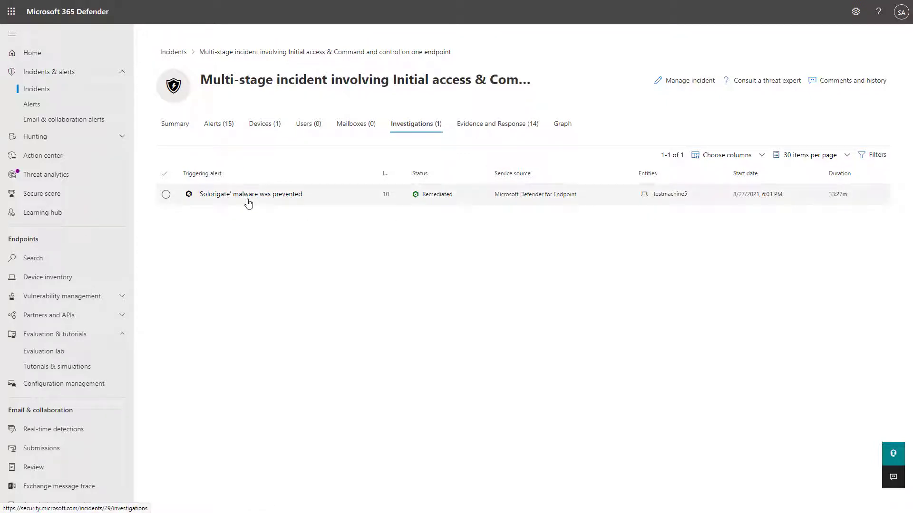
left_click(492, 129)
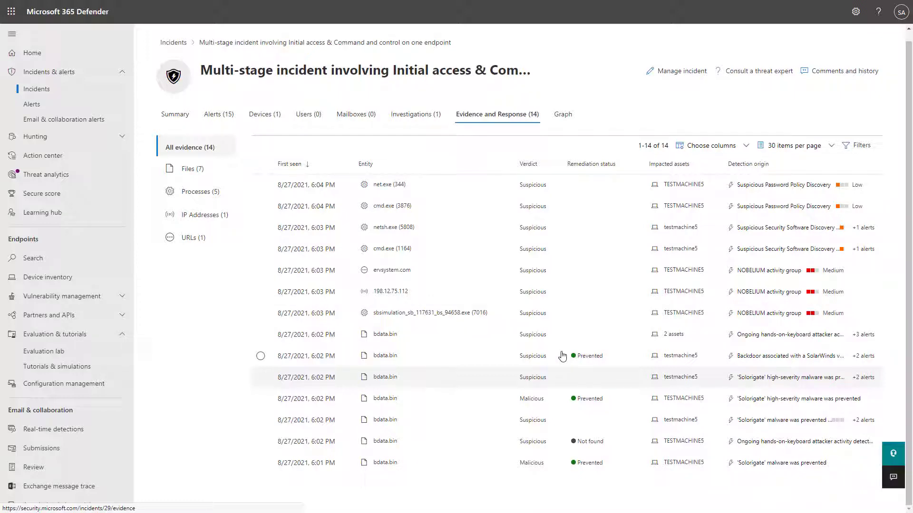
left_click(563, 115)
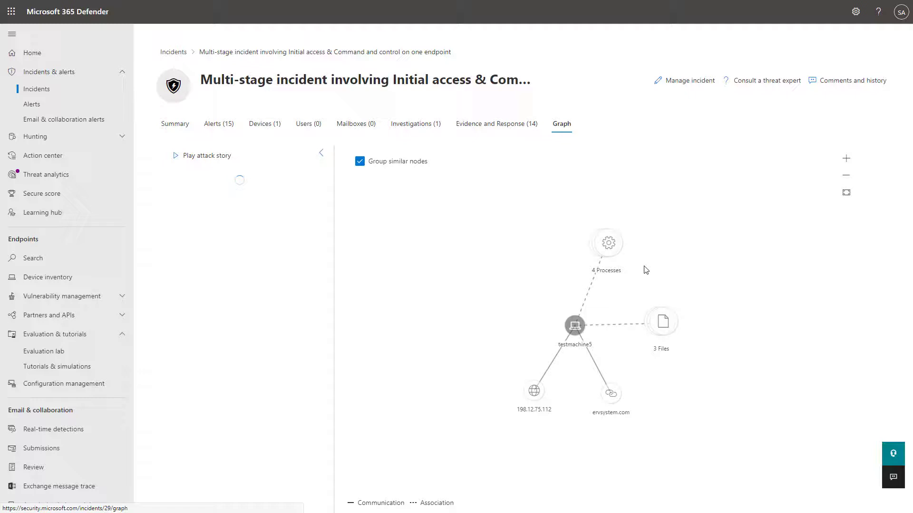
Play the attack story, beginning with the 'Solorigate' malware prevented alert at 6:01 PM
left_click(226, 164)
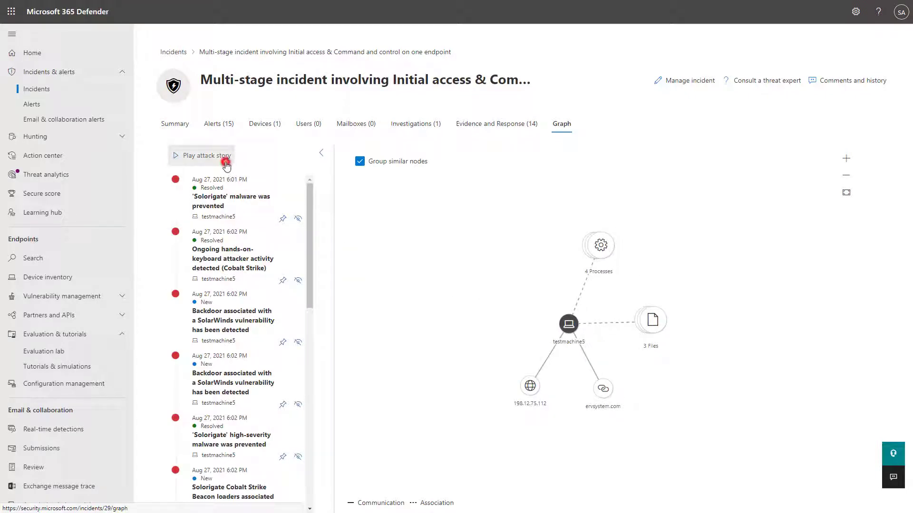